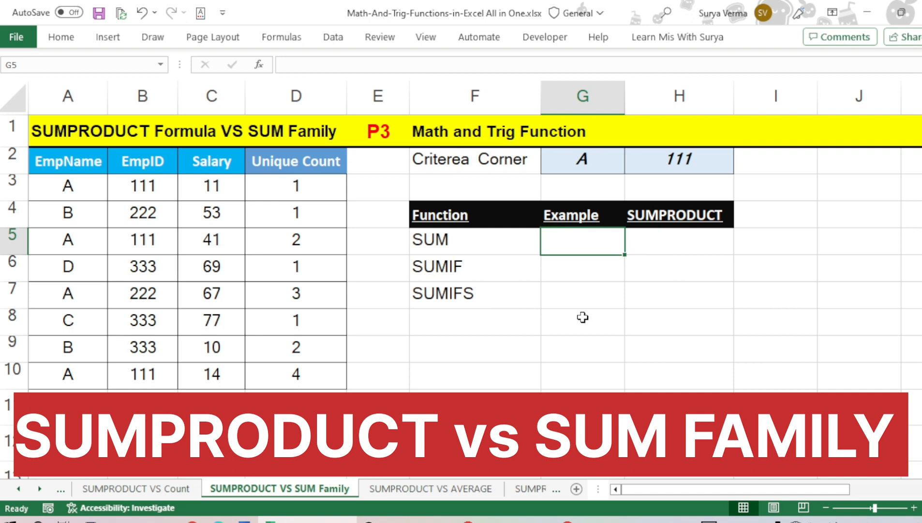
# - Look over the Sumproduct and SUMPRODUCT VS Count sheets and return to the SUMPRODUCT VS SUM Family sheet
pyautogui.click(121, 489)
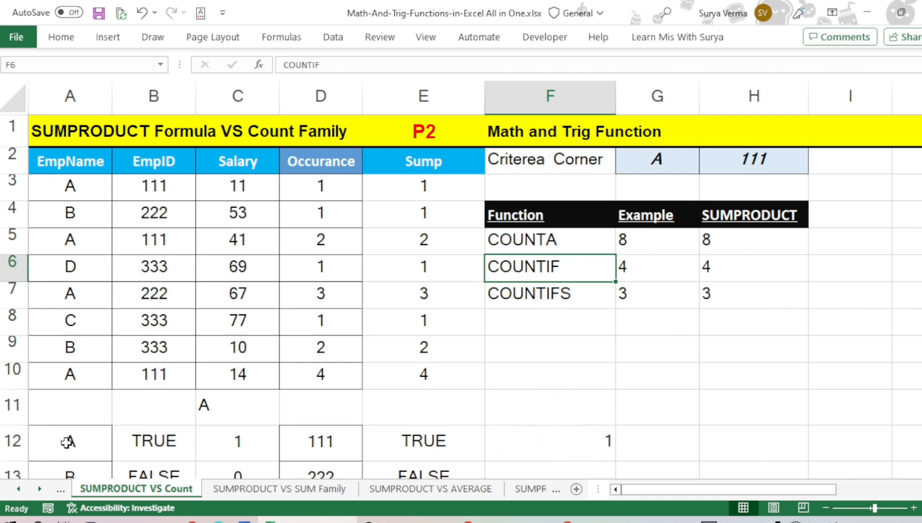
pyautogui.click(18, 490)
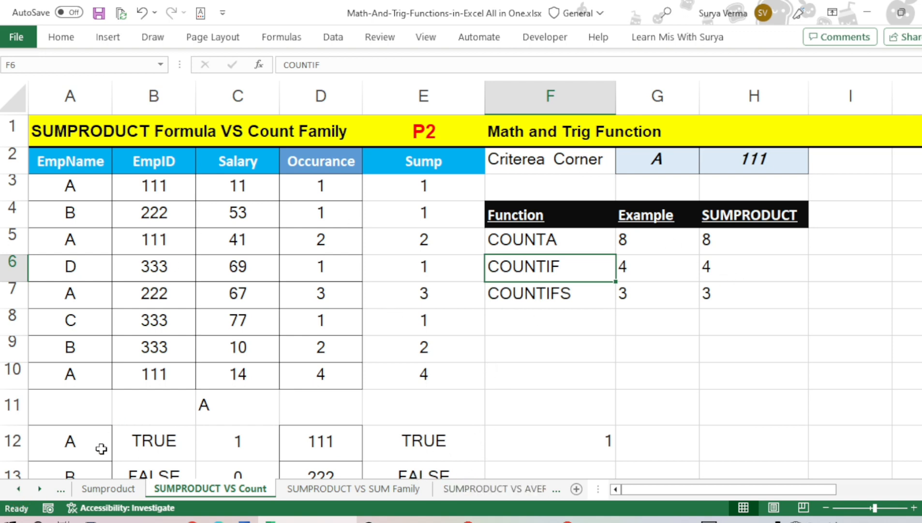
pyautogui.click(115, 489)
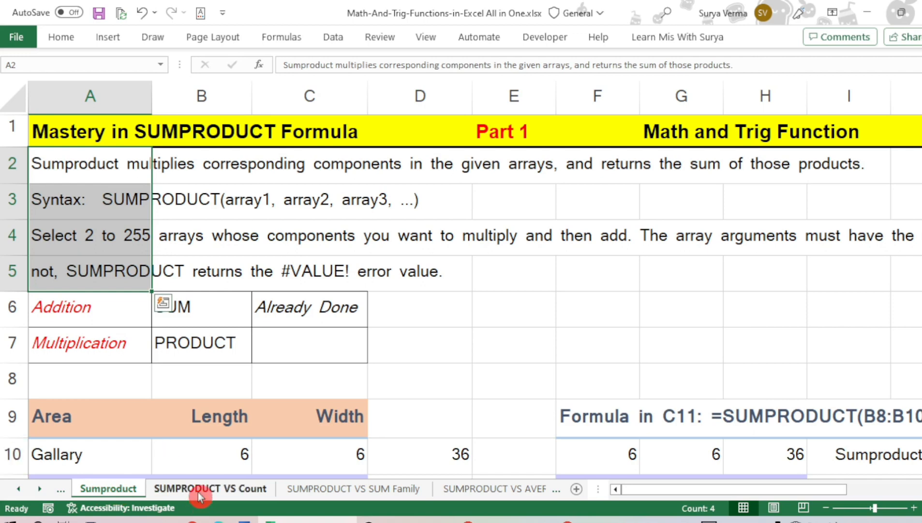
pyautogui.click(198, 492)
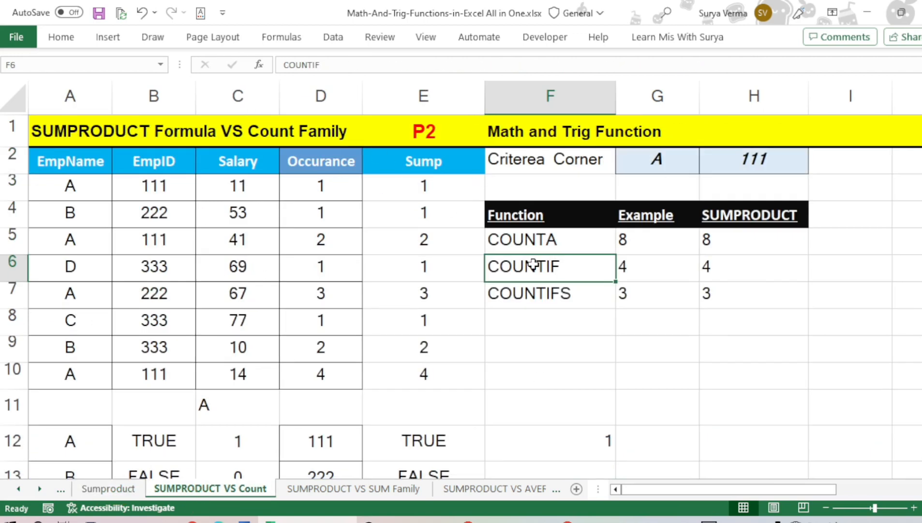
pyautogui.click(320, 488)
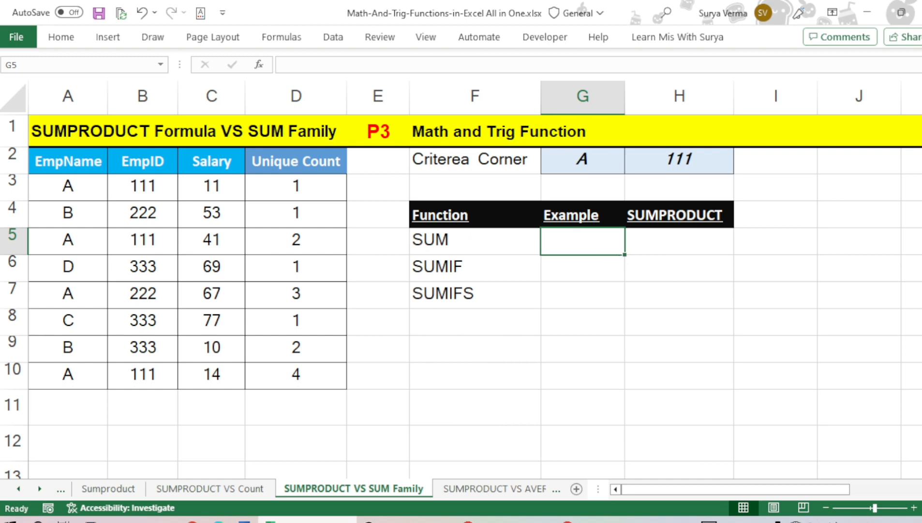
pyautogui.click(232, 490)
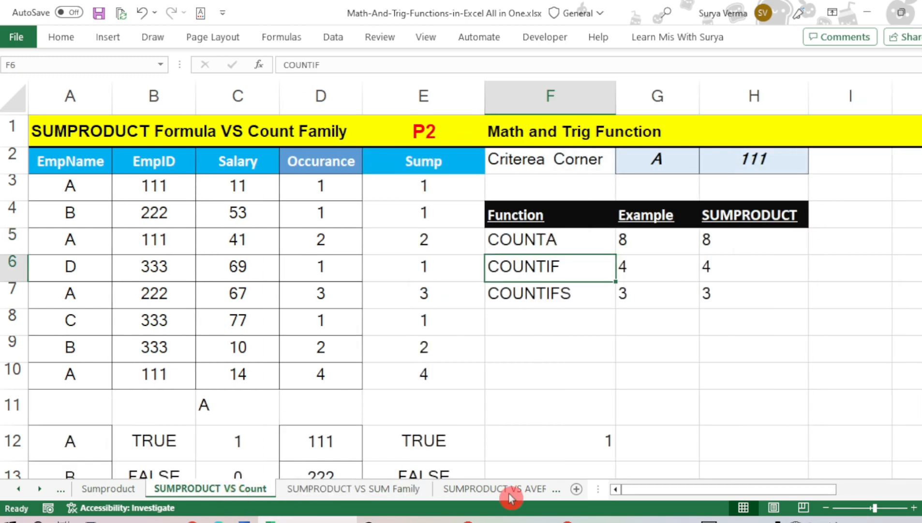
pyautogui.click(334, 489)
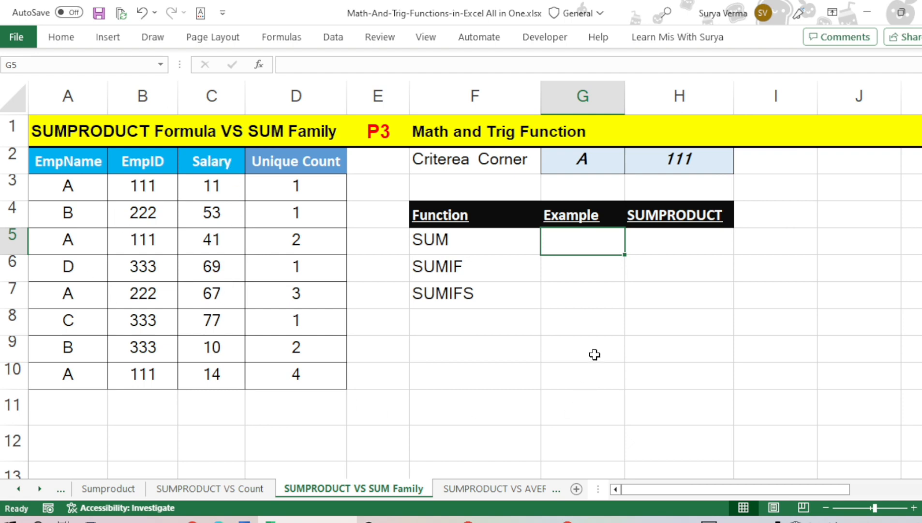
# - Enter =SUM(Salary) in G5 as the example for the SUM row
pyautogui.write('=sum')
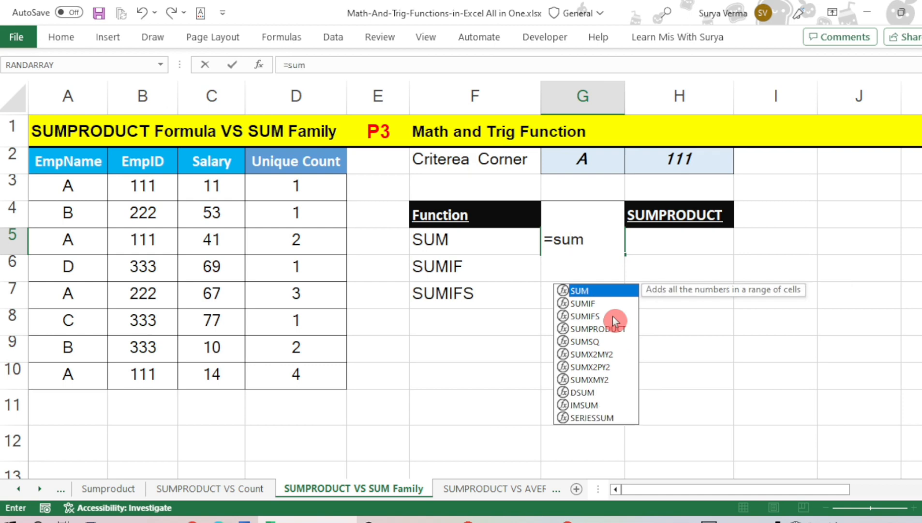
pyautogui.press('Tab')
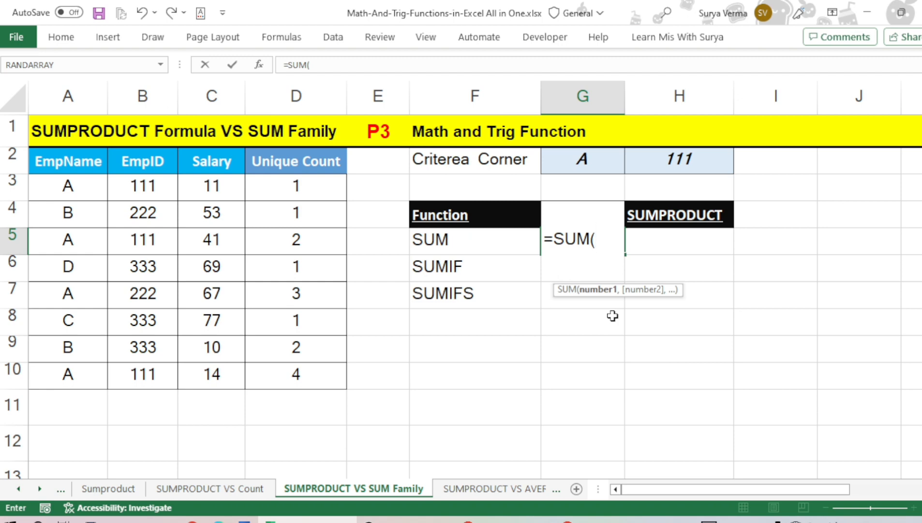
pyautogui.write('sal')
pyautogui.press('Tab')
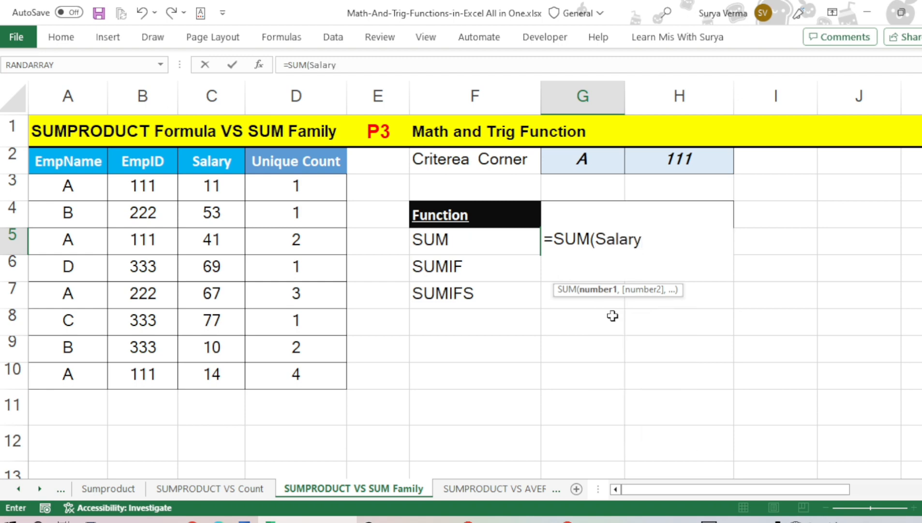
pyautogui.press('Return')
pyautogui.press('Up')
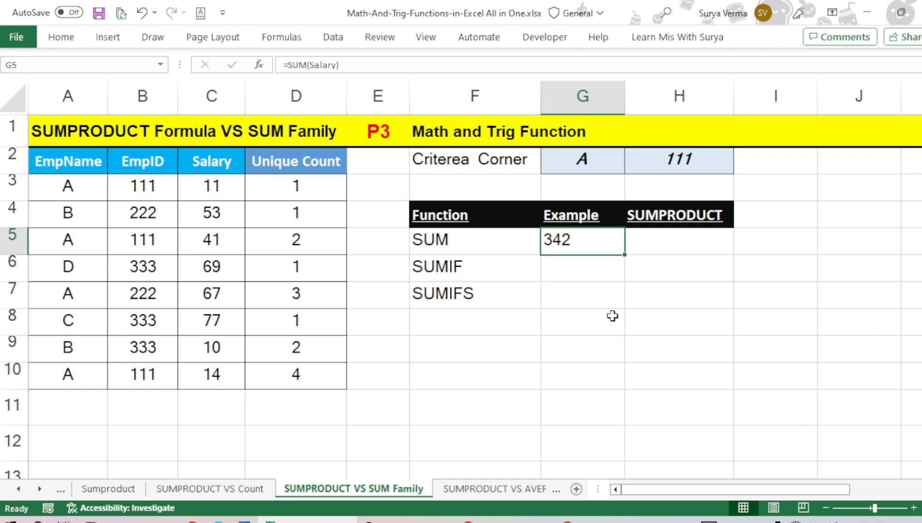
# - Enter the equivalent formula =SUMPRODUCT(Salary) in H5 of the SUM row
pyautogui.press('Right')
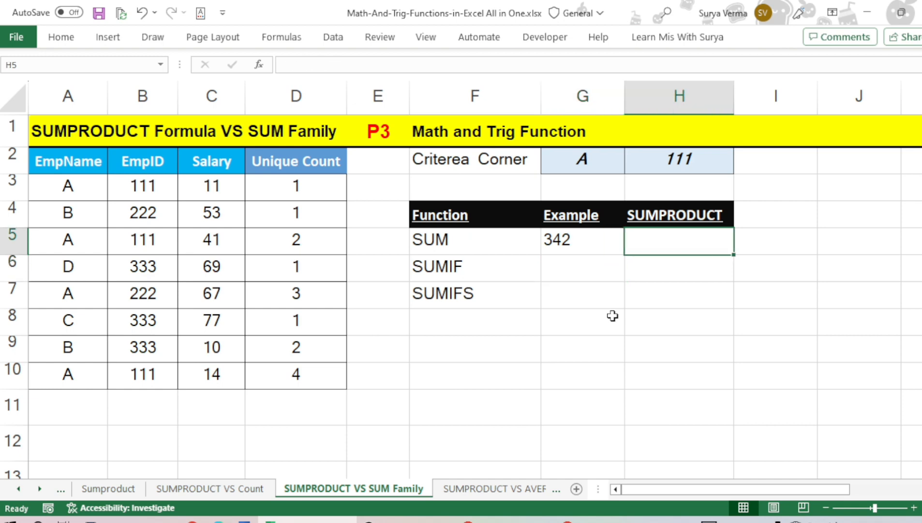
pyautogui.write('=sumpr')
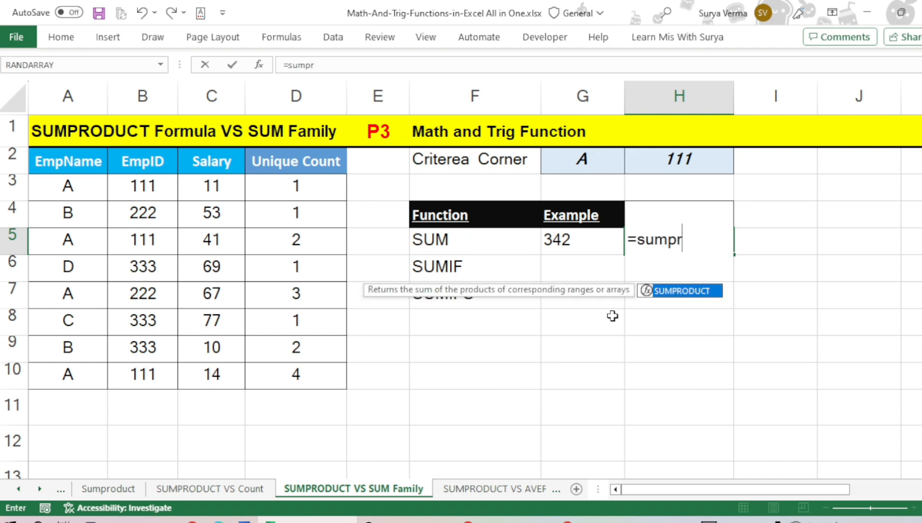
pyautogui.press('Tab')
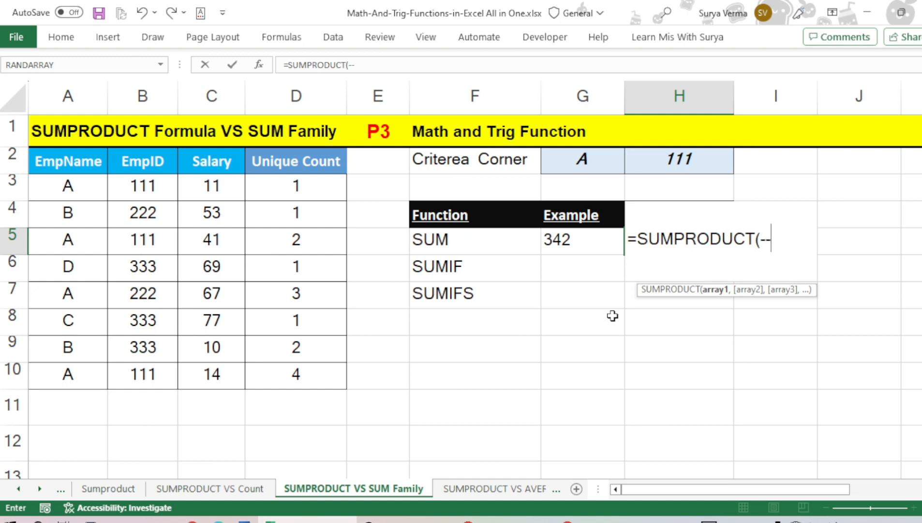
pyautogui.write('(')
pyautogui.press('BackSpace')
pyautogui.press('BackSpace')
pyautogui.press('BackSpace')
pyautogui.write('sal')
pyautogui.press('Tab')
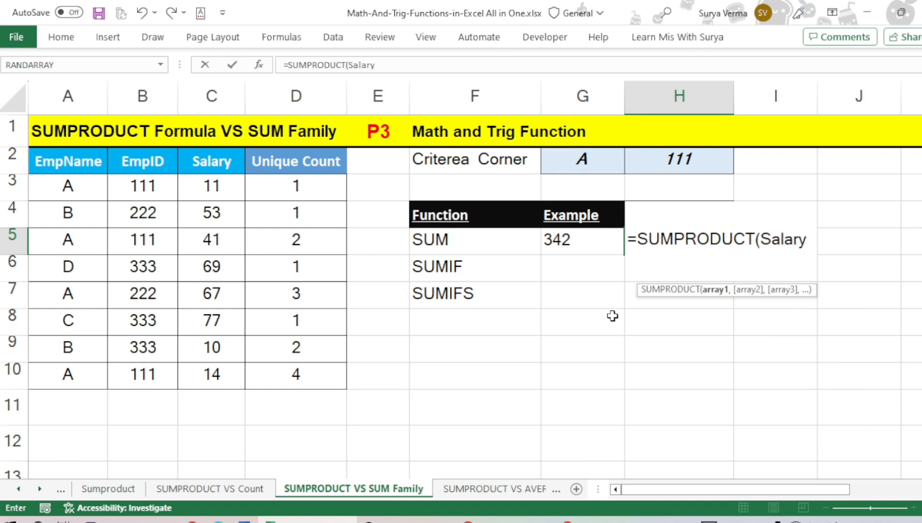
pyautogui.write(')')
pyautogui.press('Return')
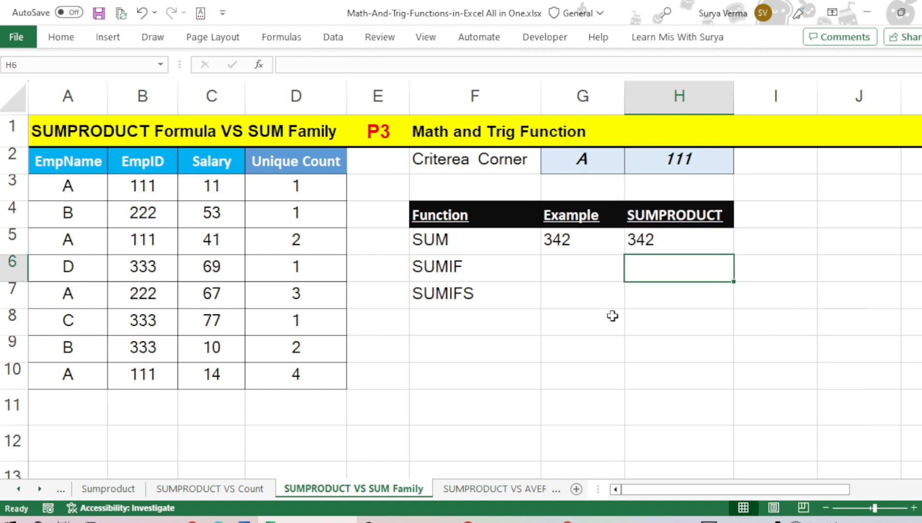
pyautogui.press('Up')
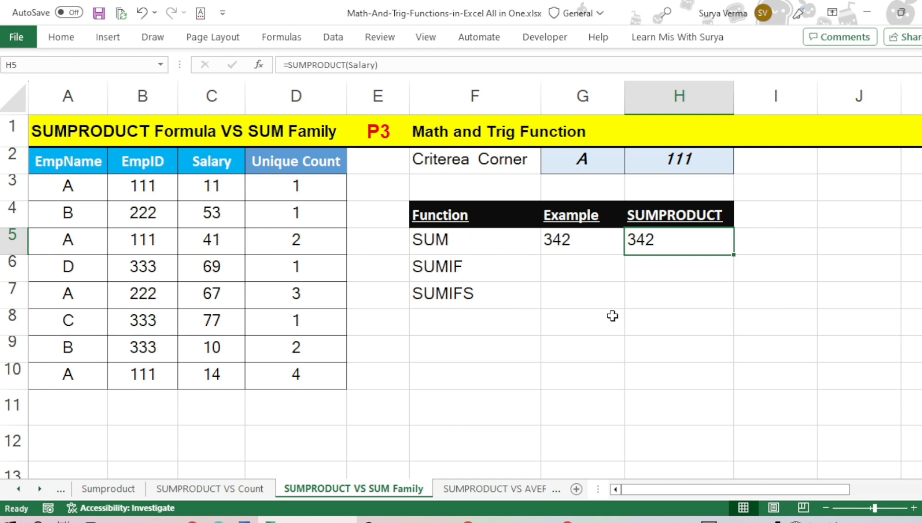
# - Enter =SUMIF(EmpName,"A",Salary) in G6 to total the salaries of employee A
pyautogui.press('Down')
pyautogui.press('Left')
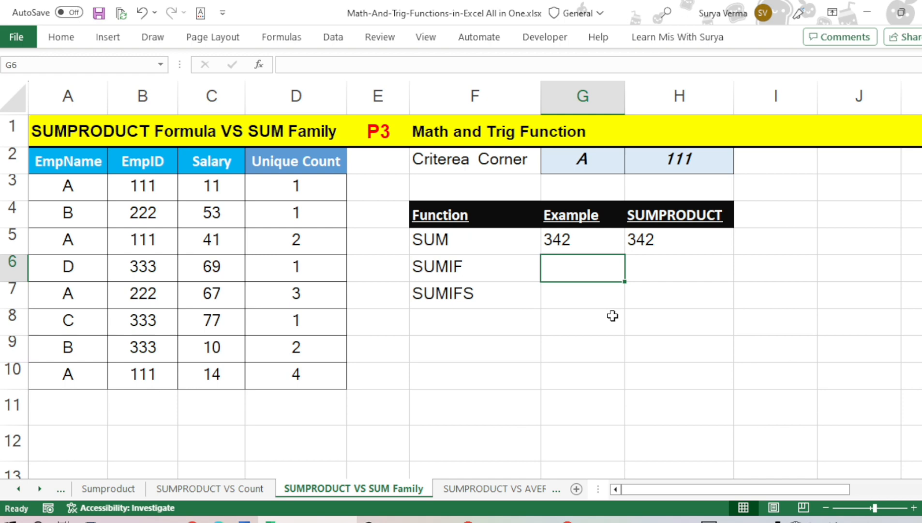
pyautogui.write('=sumif')
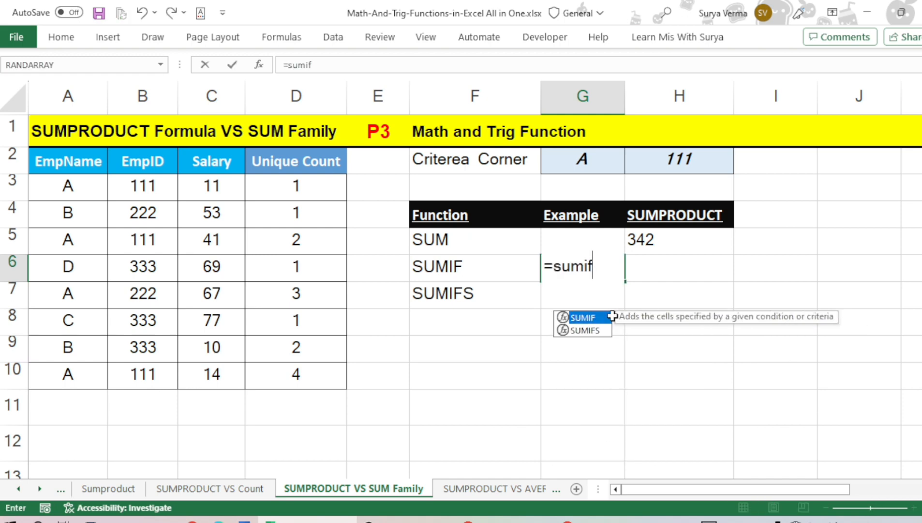
pyautogui.press('Tab')
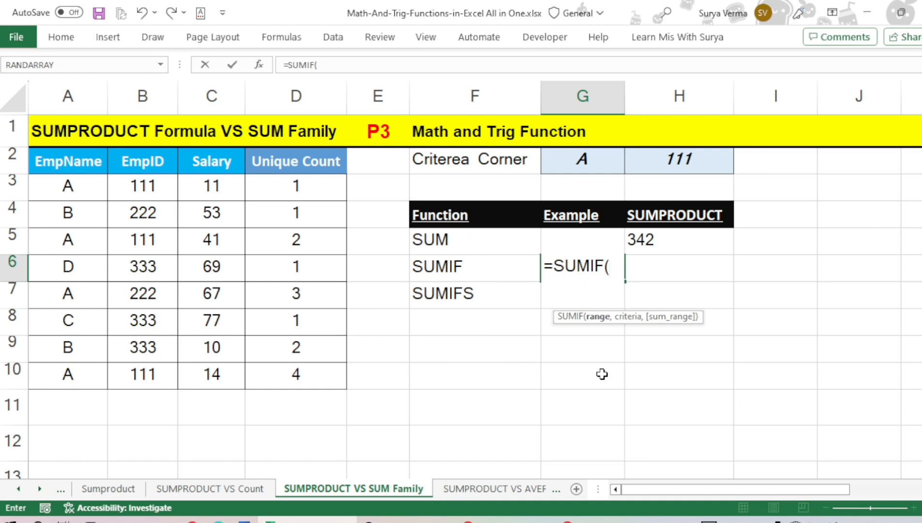
pyautogui.write('emp')
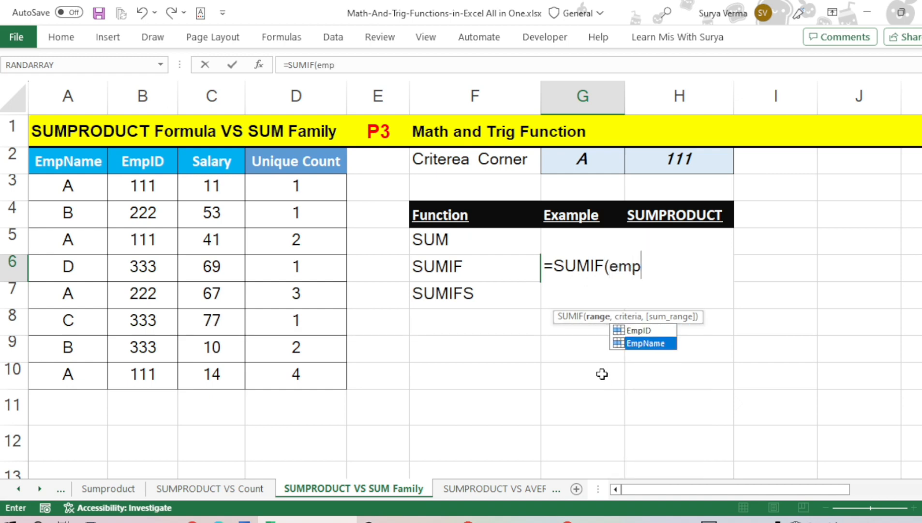
pyautogui.press('Tab')
pyautogui.write(',')
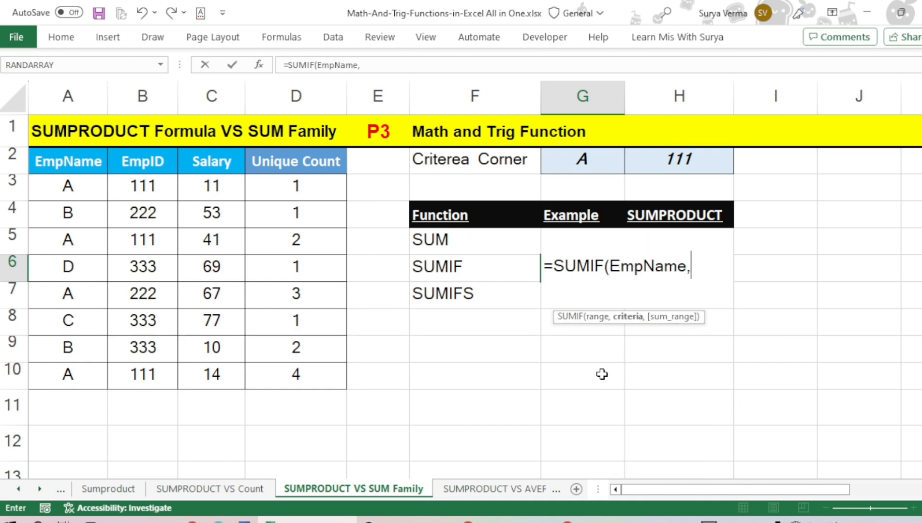
pyautogui.write('"A",')
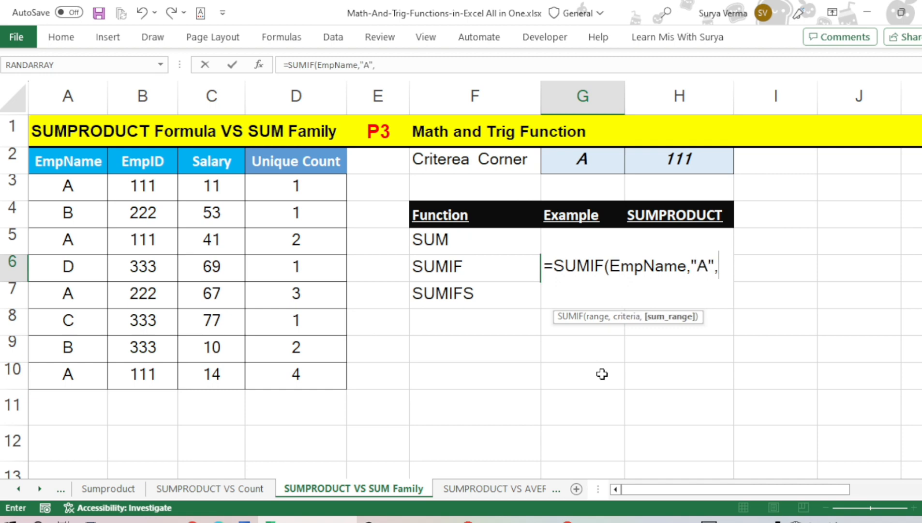
pyautogui.write('sal')
pyautogui.press('Tab')
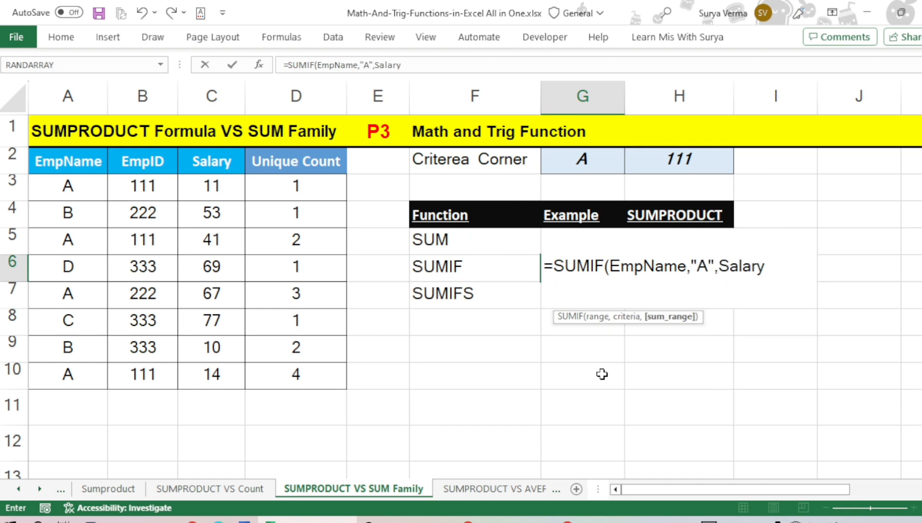
pyautogui.write(')')
pyautogui.press('Return')
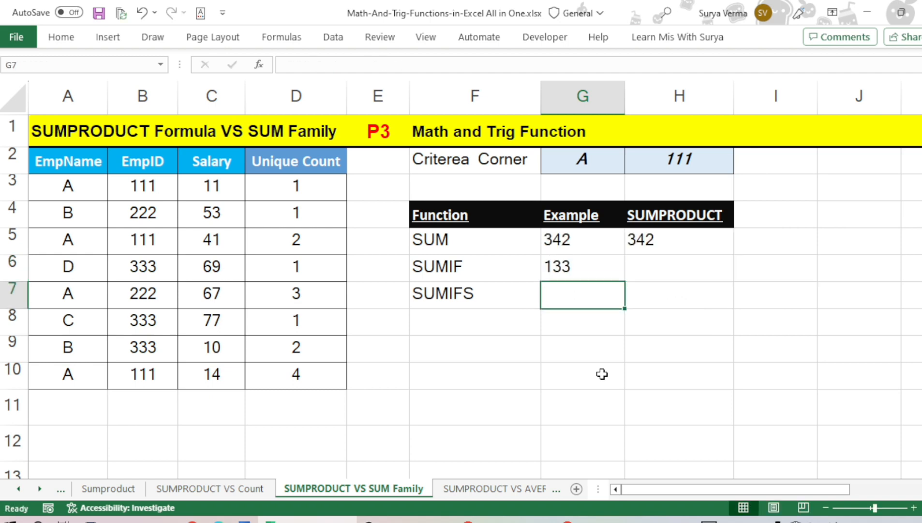
pyautogui.press('Up')
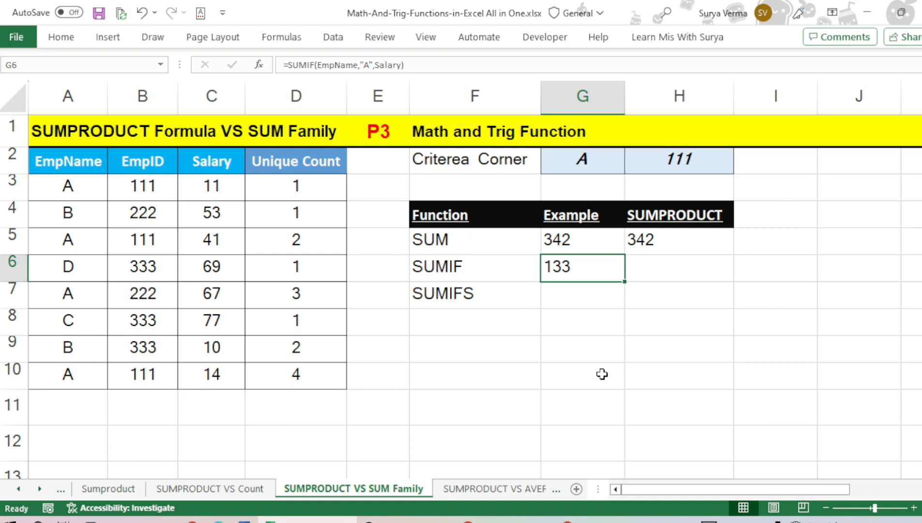
# - Enter =SUMPRODUCT((EmpName="A")*(Salary)) in H6 as the SUMPRODUCT equivalent of the SUMIF formula
pyautogui.press('Right')
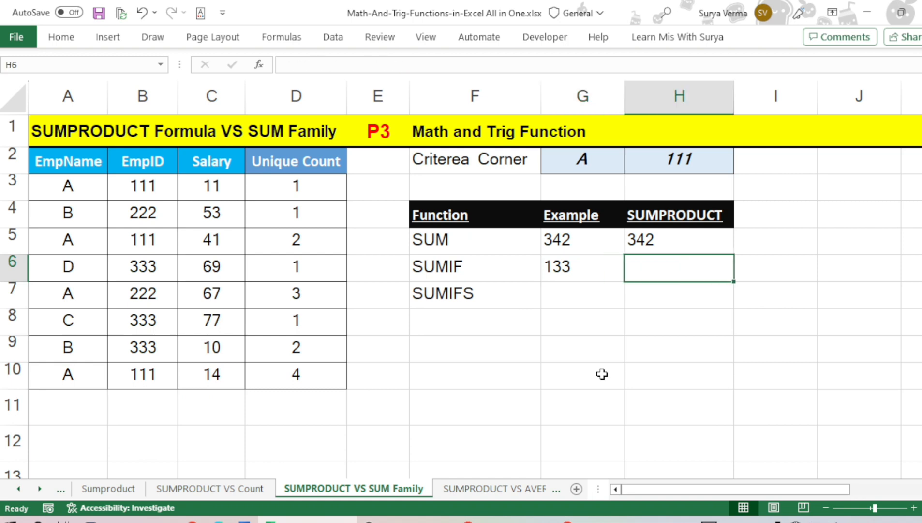
pyautogui.write('=sump')
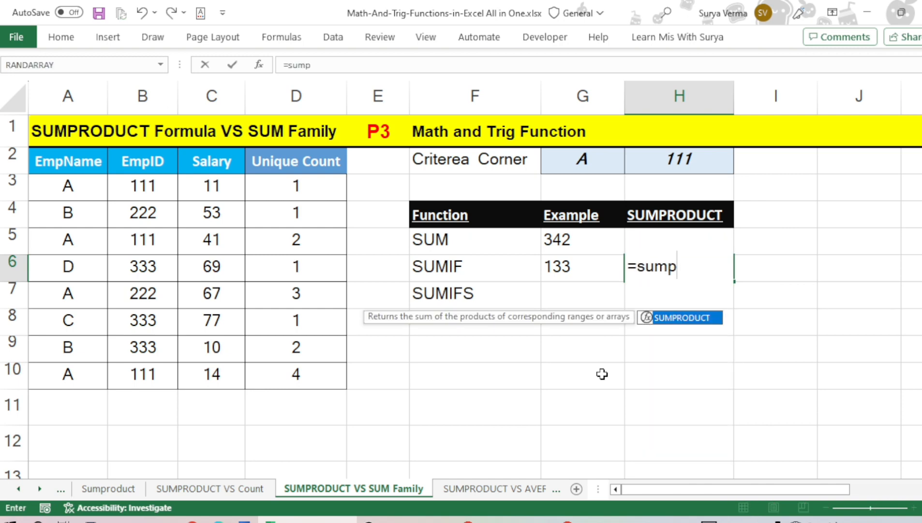
pyautogui.press('Tab')
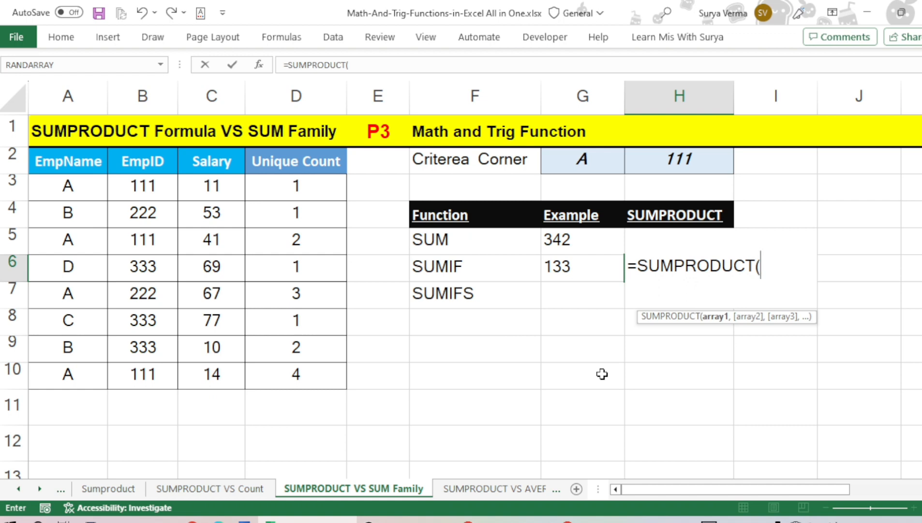
pyautogui.write('(emp')
pyautogui.press('Down')
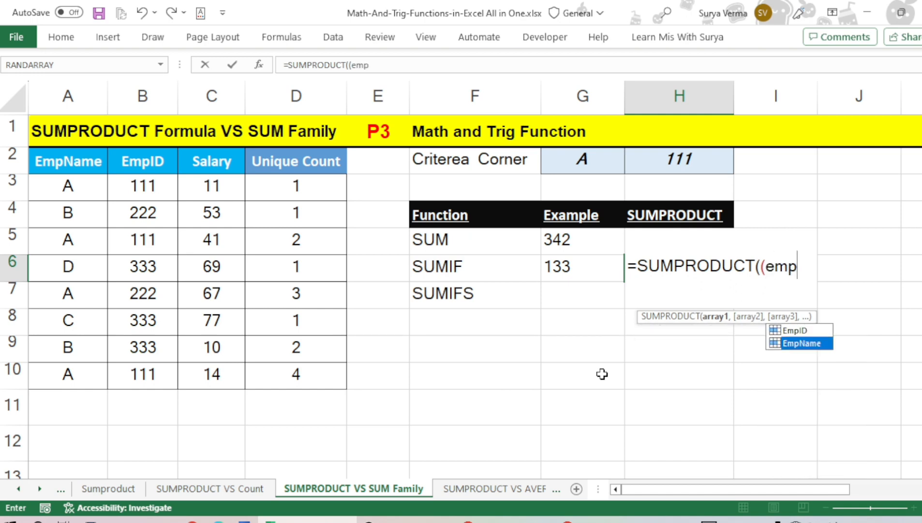
pyautogui.press('Tab')
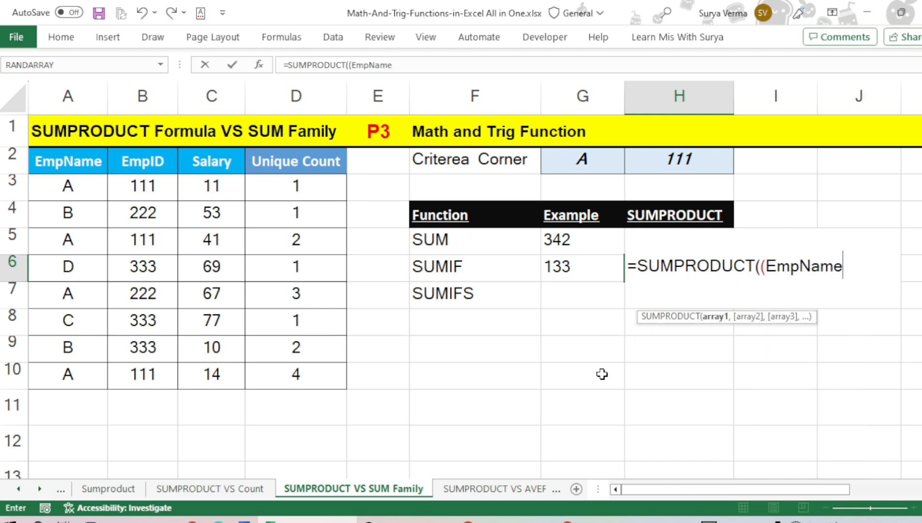
pyautogui.write('="A")*')
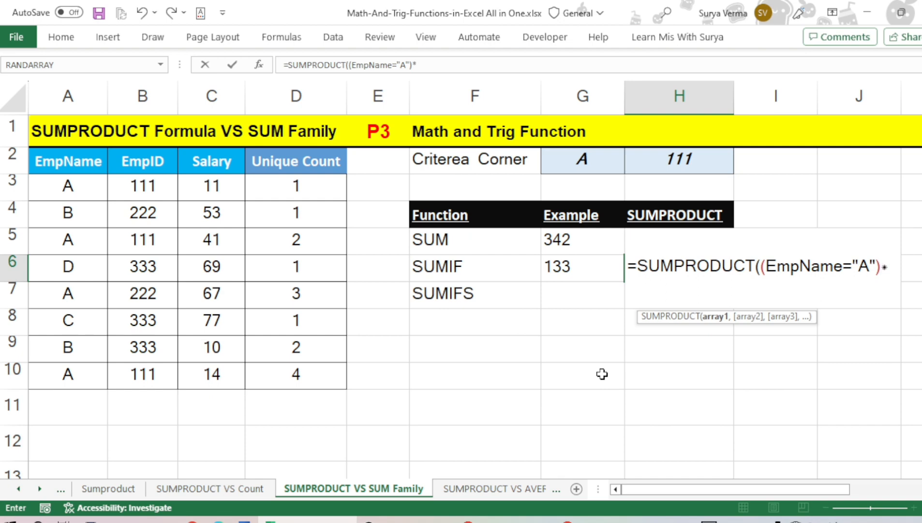
pyautogui.write('(Salary')
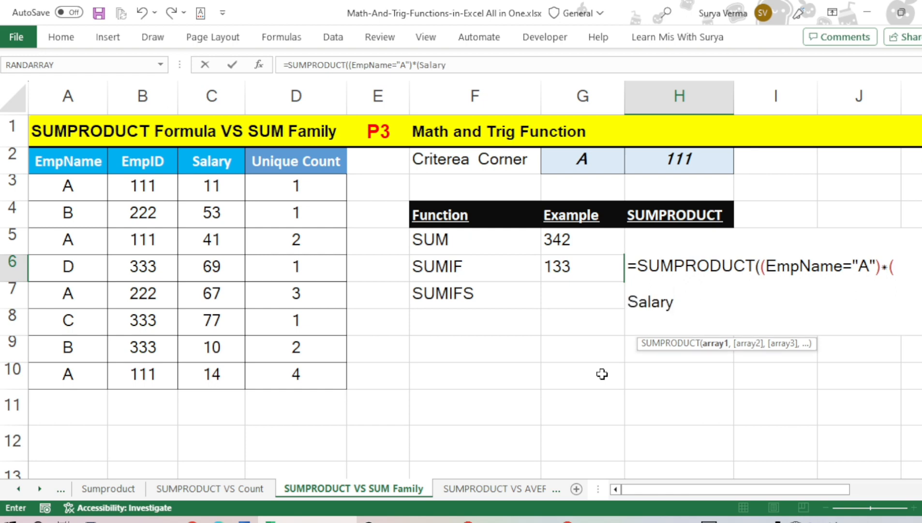
pyautogui.write('))')
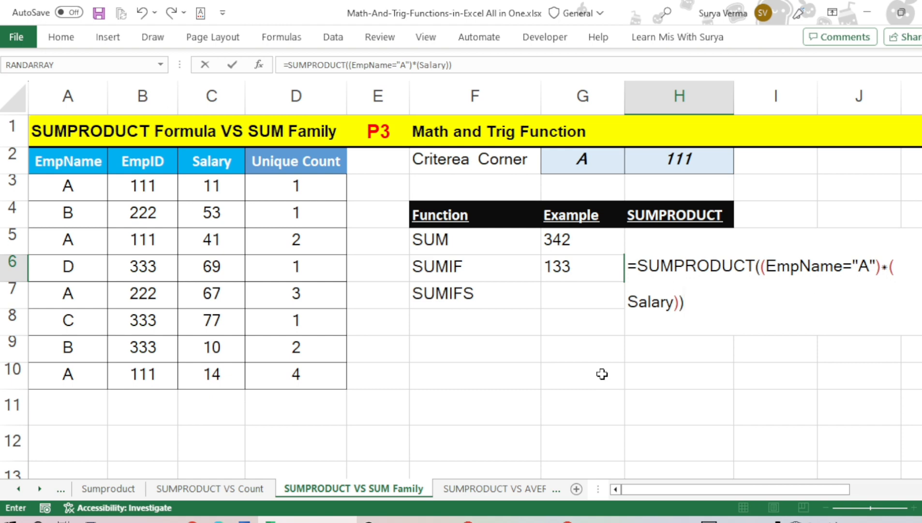
pyautogui.press('Return')
pyautogui.press('Up')
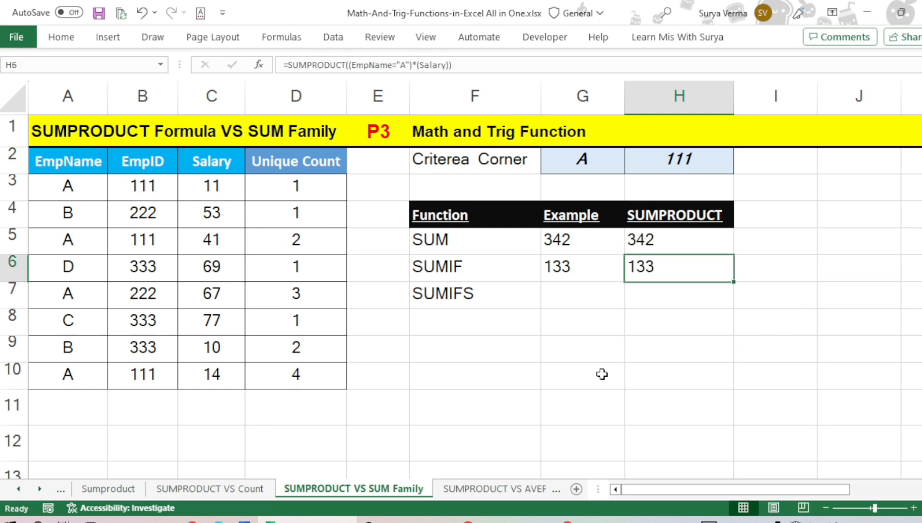
# - Start a SUMIFS formula in G7 of the SUMIFS row with Salary as the sum range
pyautogui.press('Down')
pyautogui.press('Left')
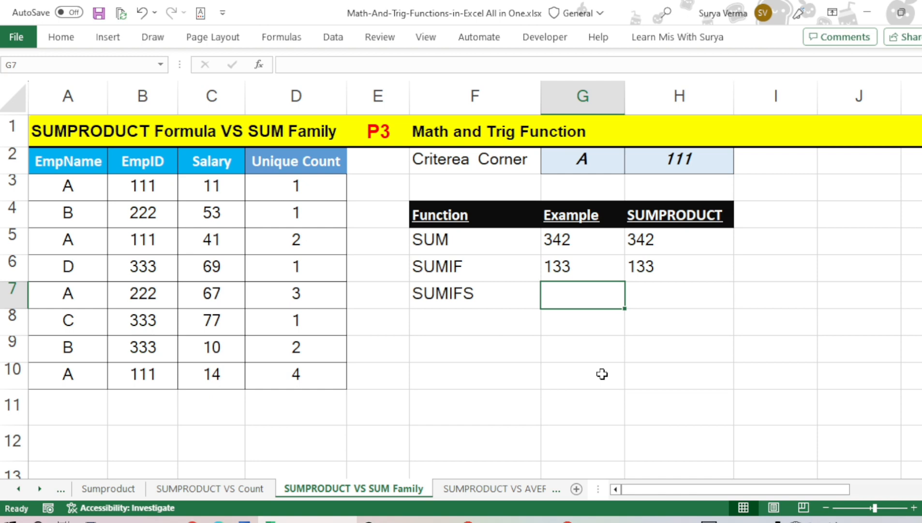
pyautogui.write('=')
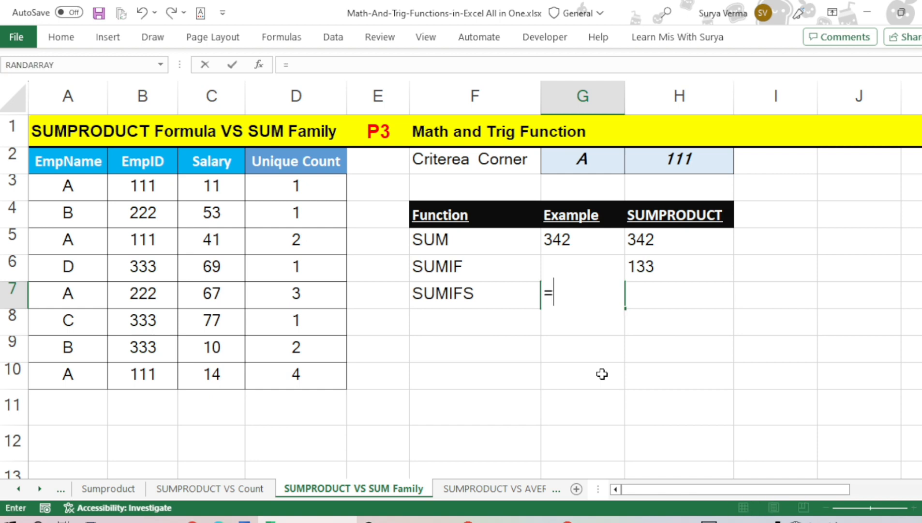
pyautogui.write('sumif')
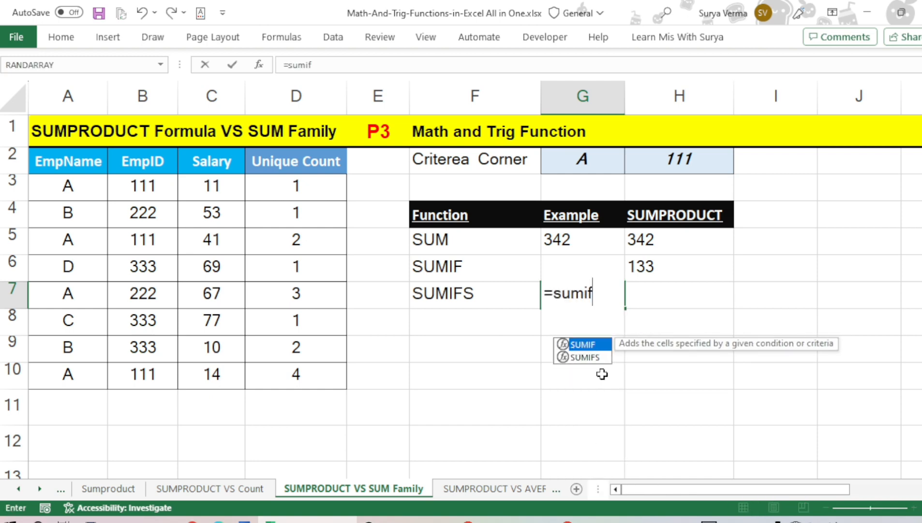
pyautogui.press('Down')
pyautogui.press('Tab')
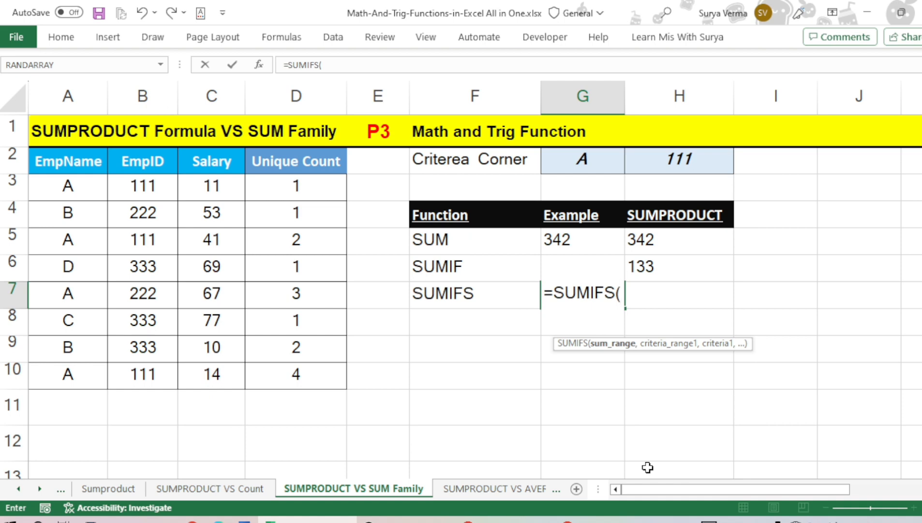
pyautogui.write('sal')
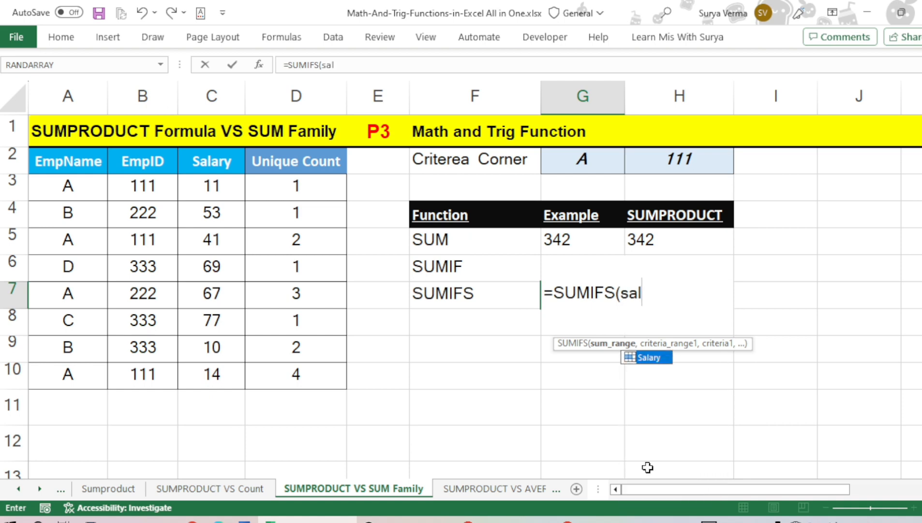
pyautogui.press('Tab')
pyautogui.write(',')
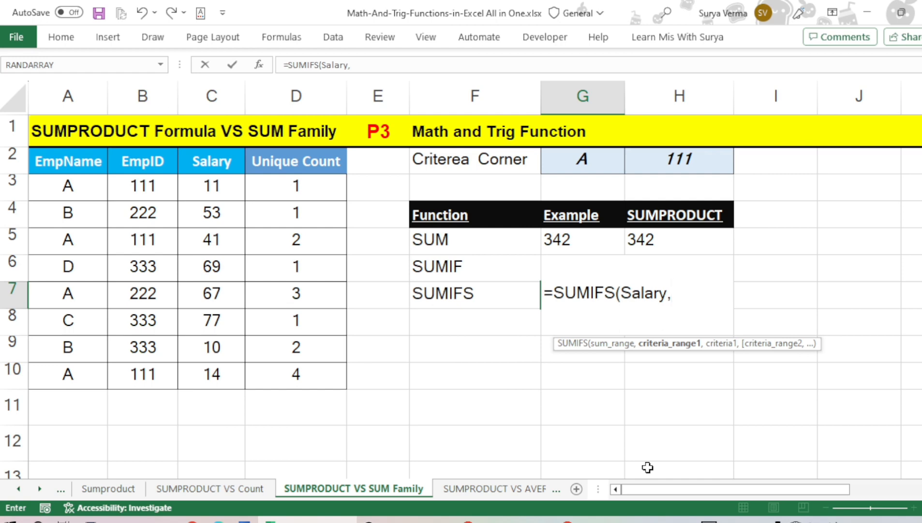
# - Add the first condition to the SUMIFS formula, matching EmpName to criteria cell G2
pyautogui.write('emp')
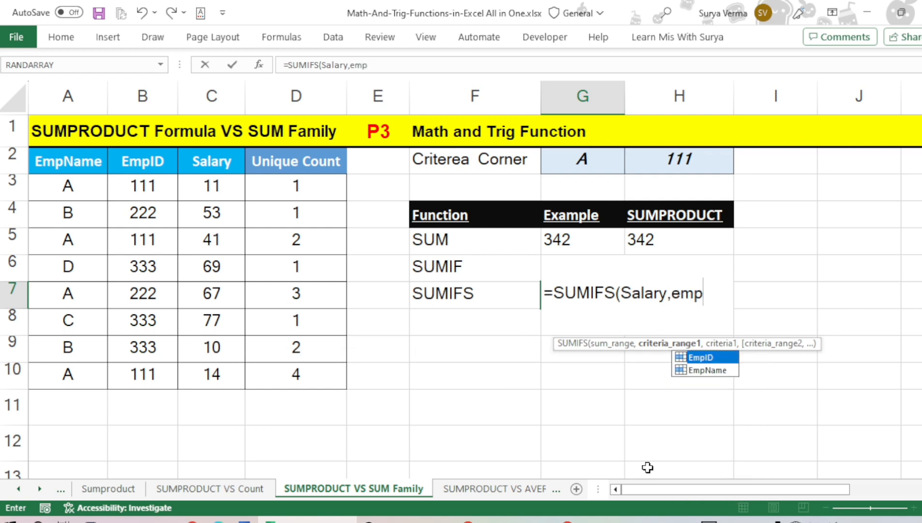
pyautogui.press('Down')
pyautogui.press('Tab')
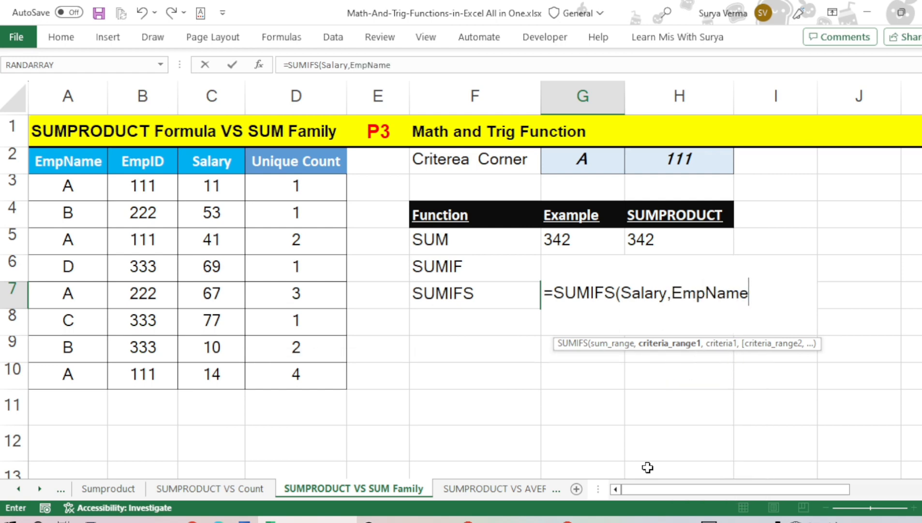
pyautogui.write(',')
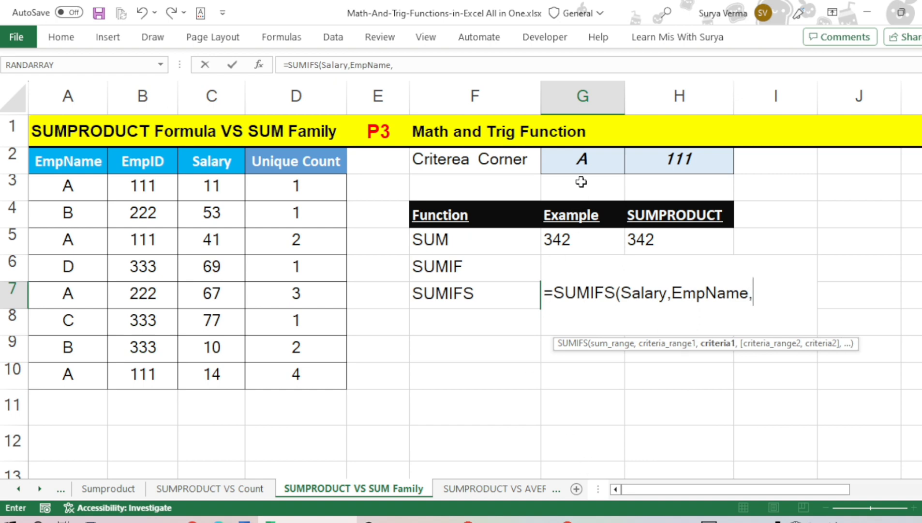
pyautogui.click(592, 163)
pyautogui.write(',')
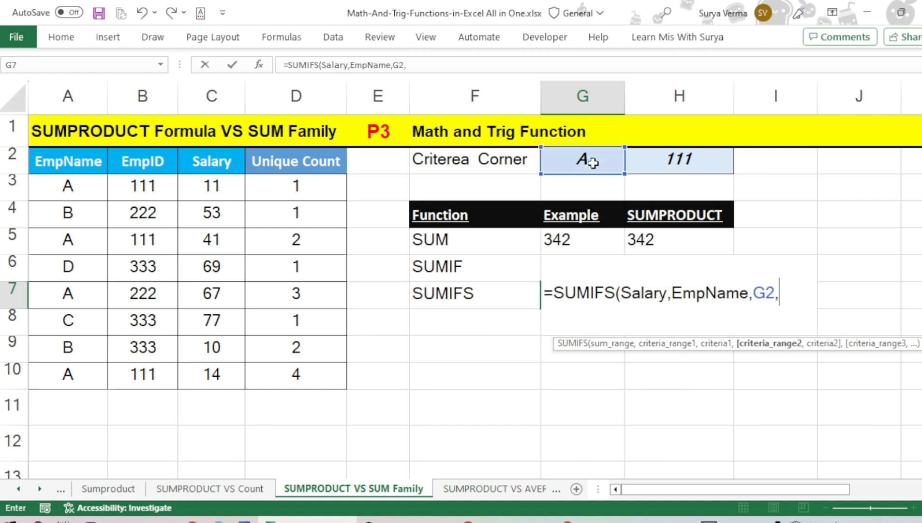
# - Add EmpID matched to H2 as the second condition and enter the formula =SUMIFS(Salary,EmpName,G2,EmpID,H2) in G7
pyautogui.write('e')
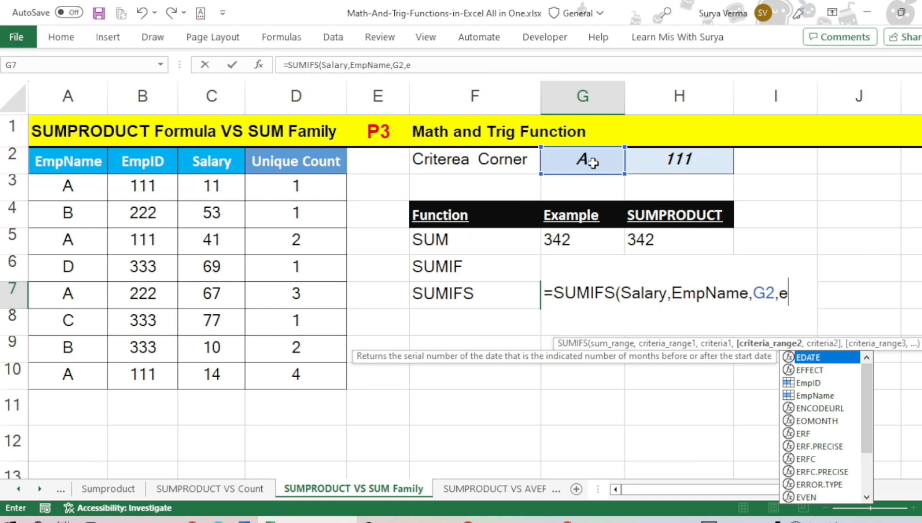
pyautogui.write('mp')
pyautogui.press('Tab')
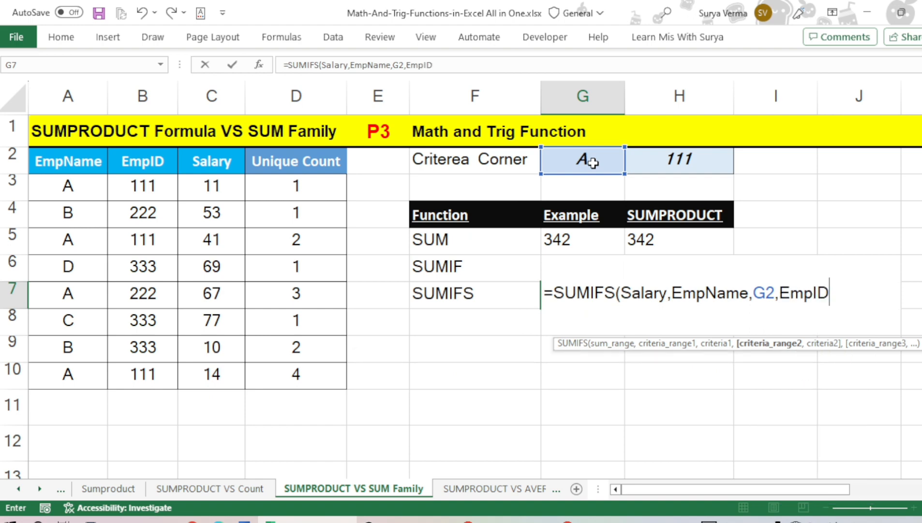
pyautogui.write(',')
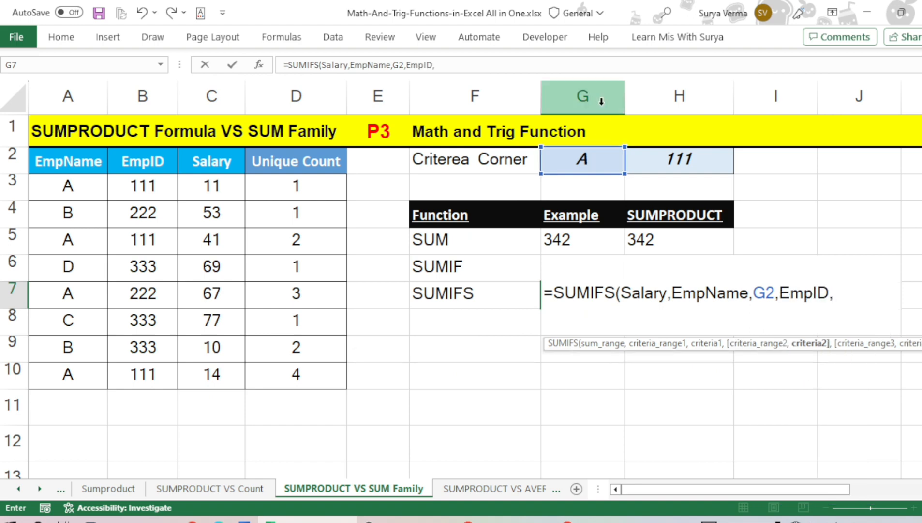
pyautogui.click(664, 159)
pyautogui.write(')')
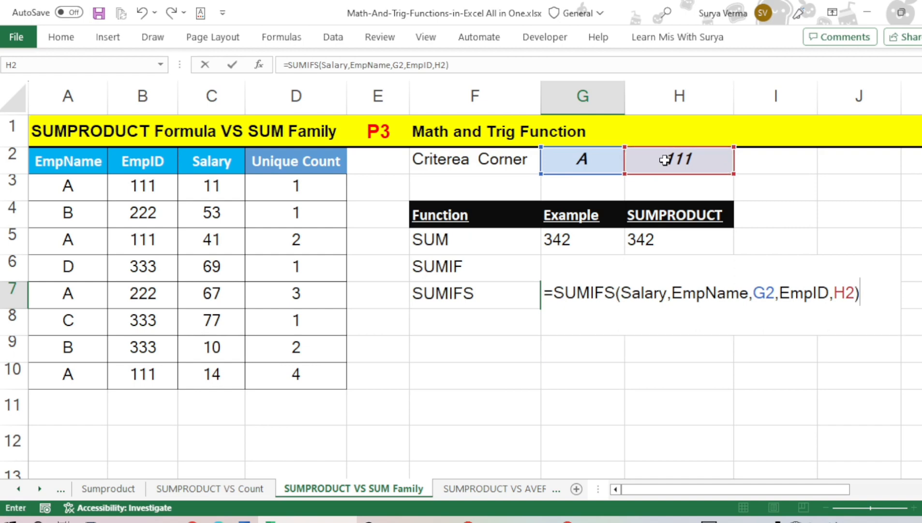
pyautogui.press('Return')
pyautogui.press('Up')
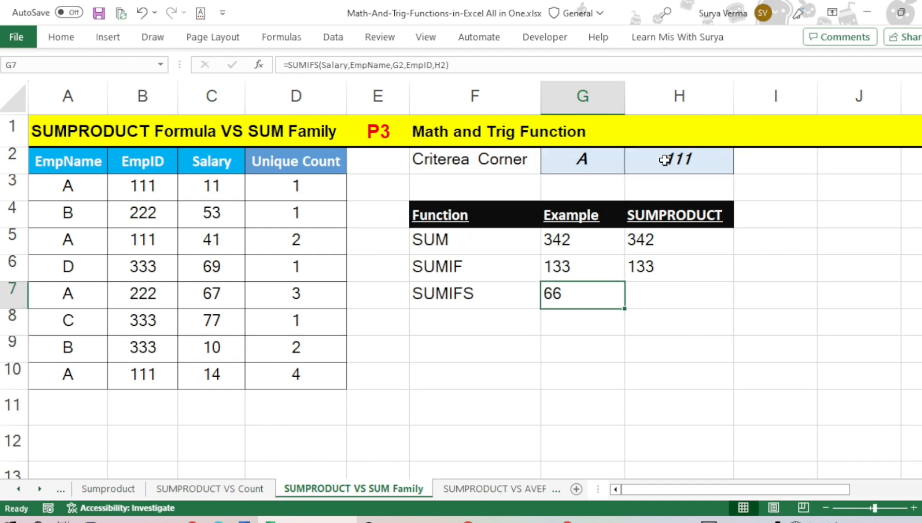
# - Start the equivalent SUMPRODUCT formula in H7 with the condition (EmpName="A")
pyautogui.press('Right')
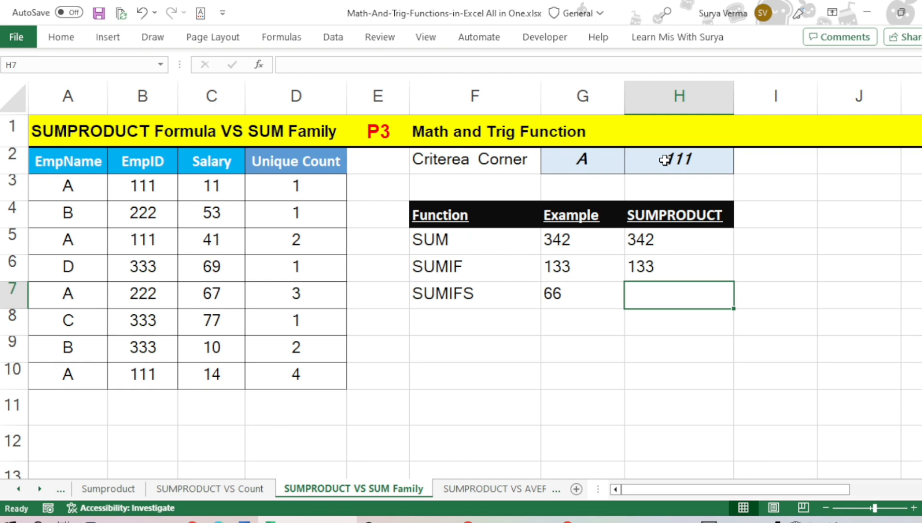
pyautogui.write('=sump')
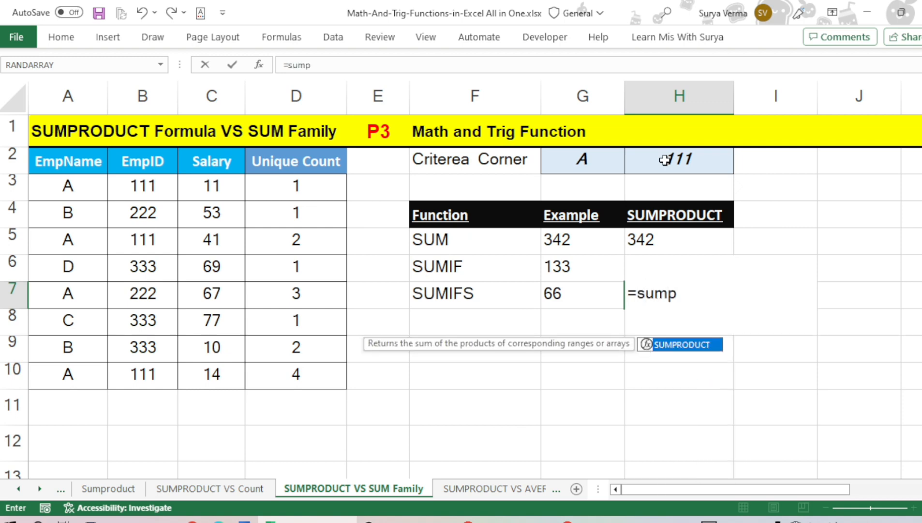
pyautogui.press('Tab')
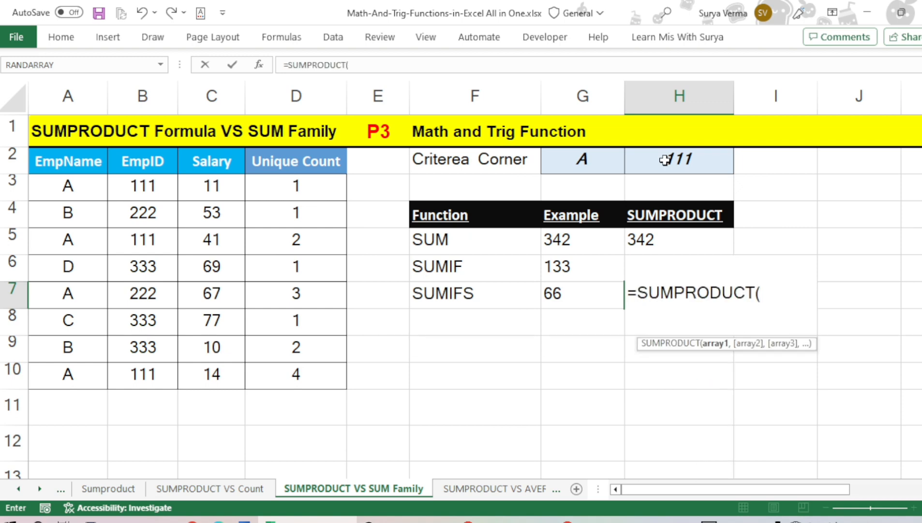
pyautogui.write('(')
pyautogui.write('emp')
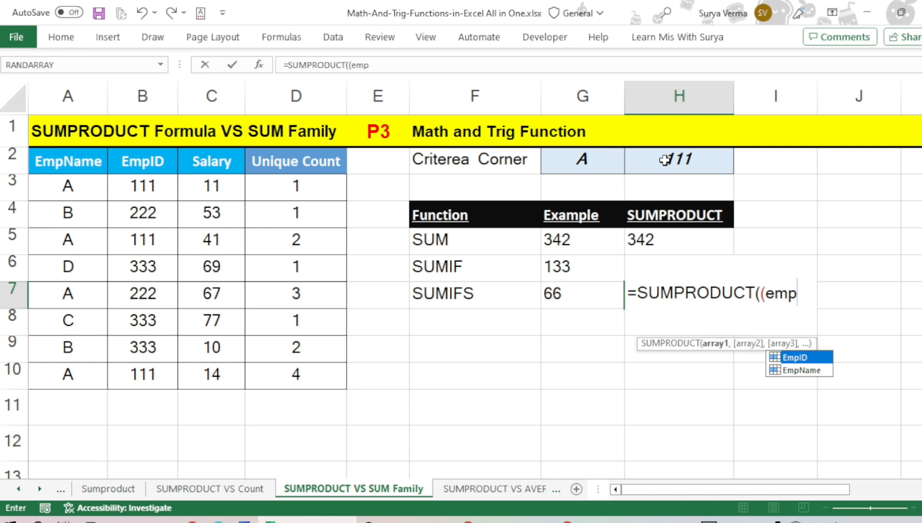
pyautogui.press('Down')
pyautogui.press('Tab')
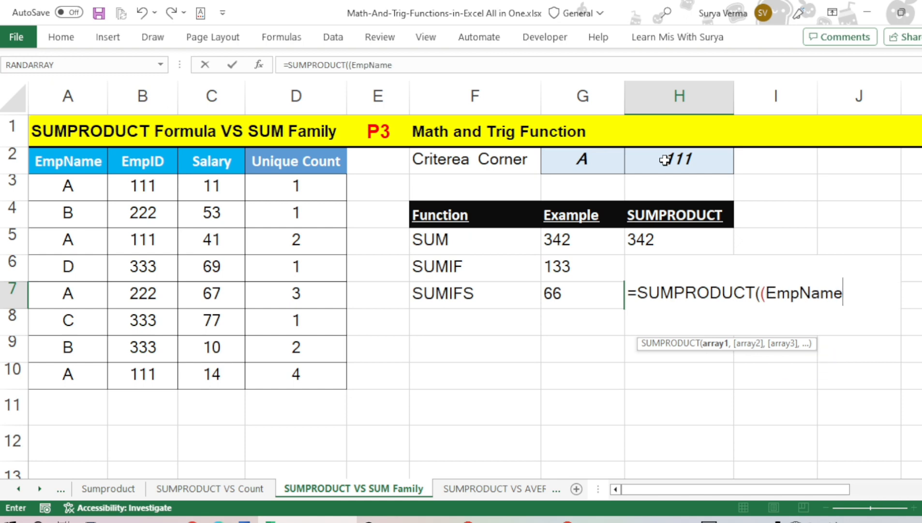
pyautogui.write('="A")')
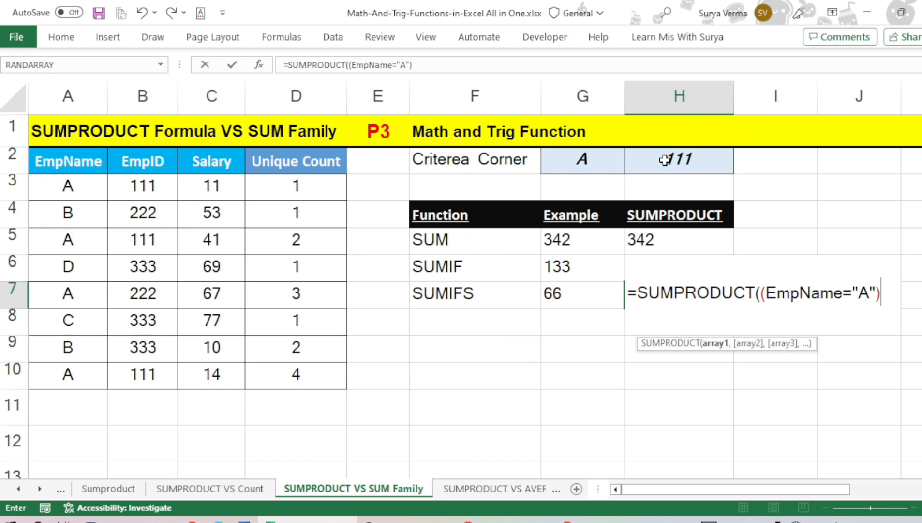
# - Multiply by (EmpID=H2) and (Salary) to enter =SUMPRODUCT((EmpName="A")*(EmpID=H2)*(Salary)) in H7
pyautogui.write('*(')
pyautogui.write('emp')
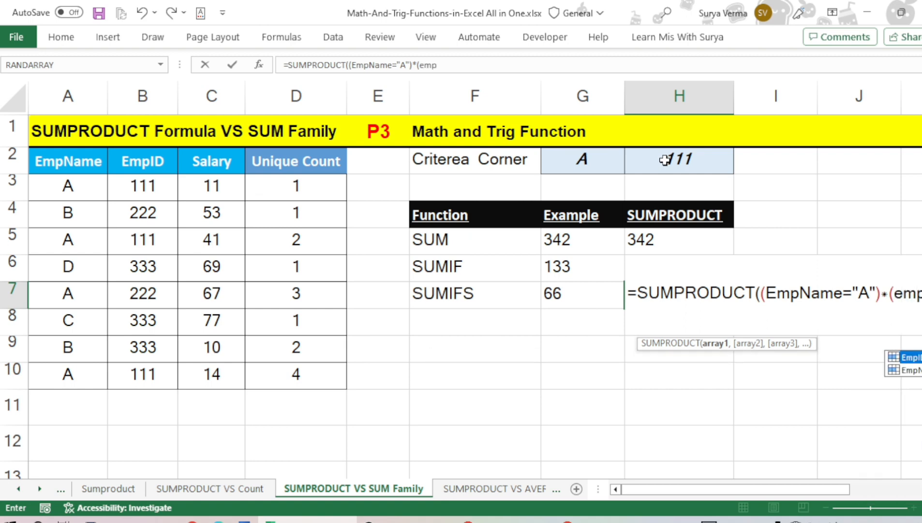
pyautogui.press('Tab')
pyautogui.write('=')
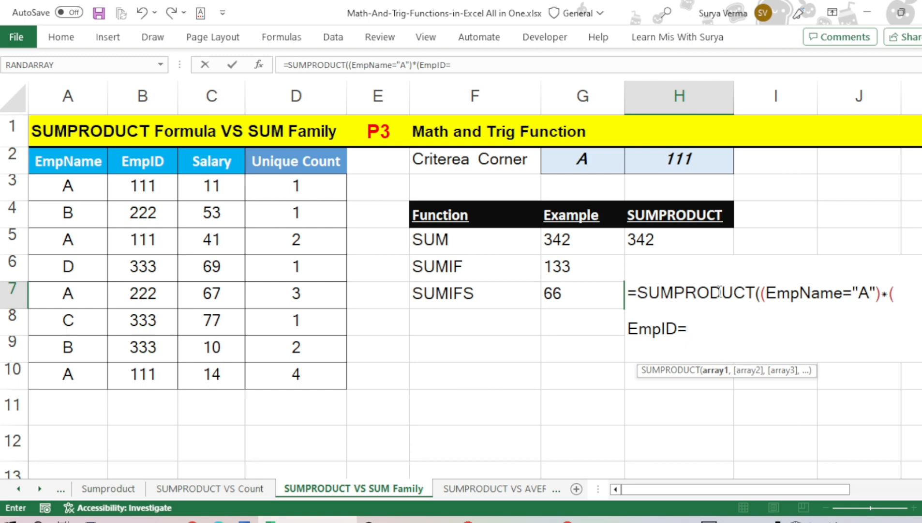
pyautogui.click(683, 160)
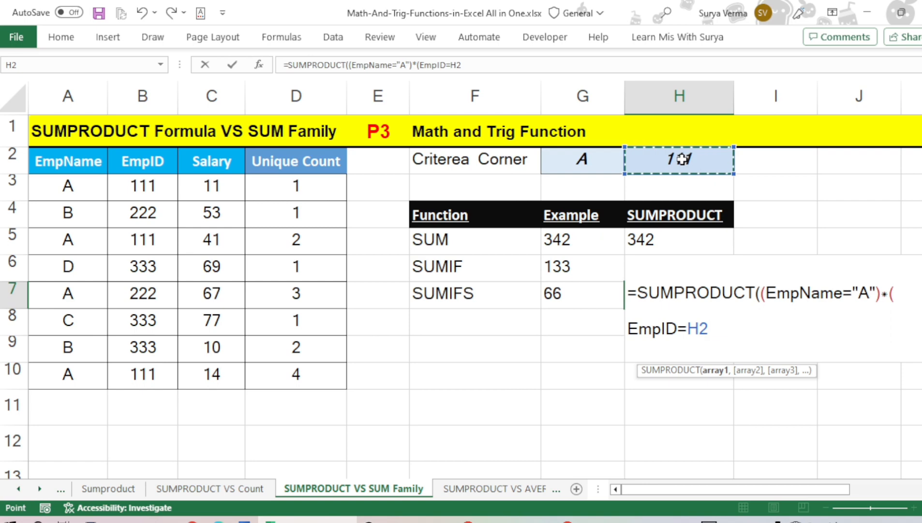
pyautogui.write(')')
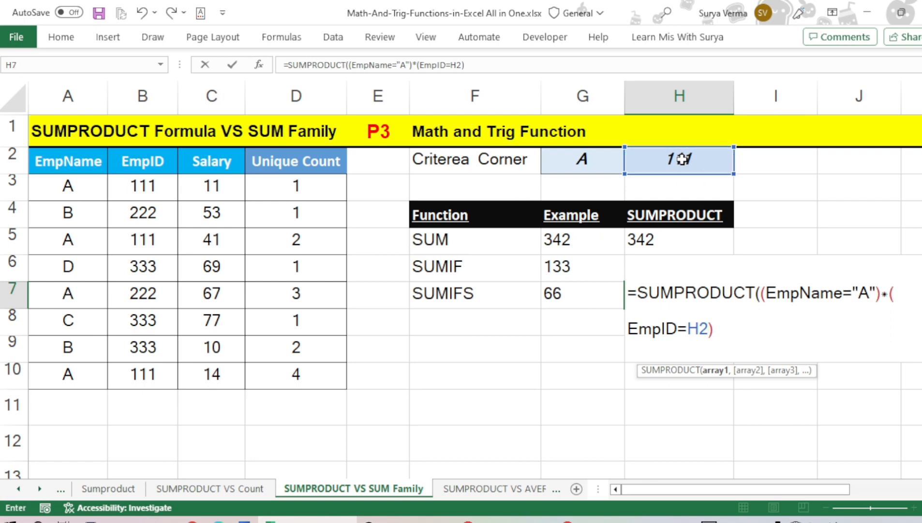
pyautogui.write('*')
pyautogui.write('(')
pyautogui.write('Salary')
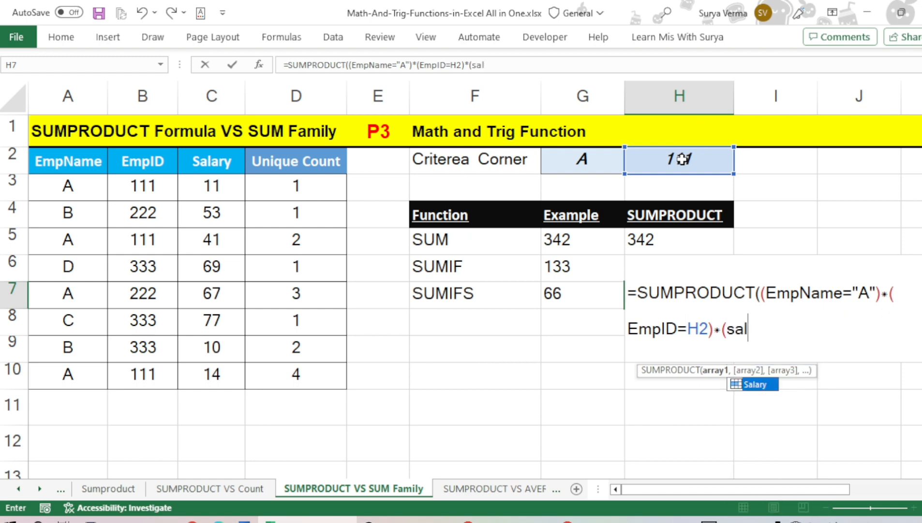
pyautogui.write('))')
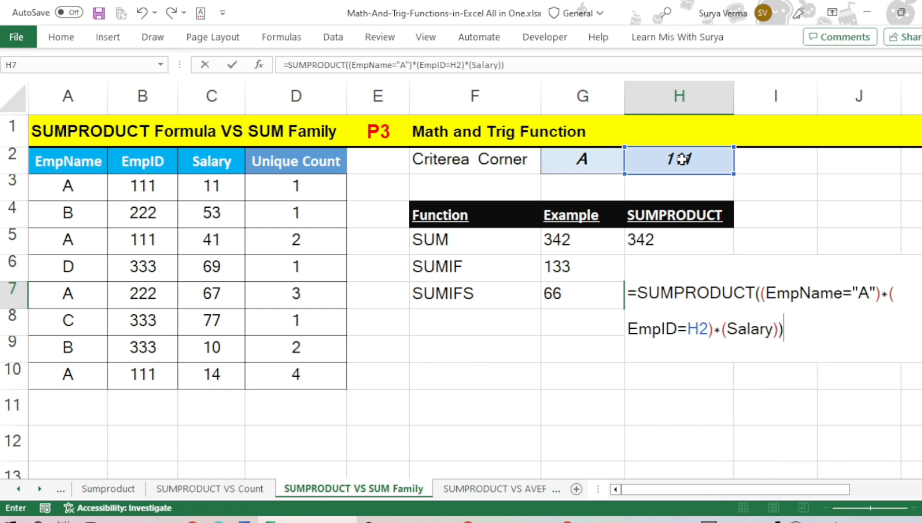
pyautogui.press('Return')
pyautogui.press('Up')
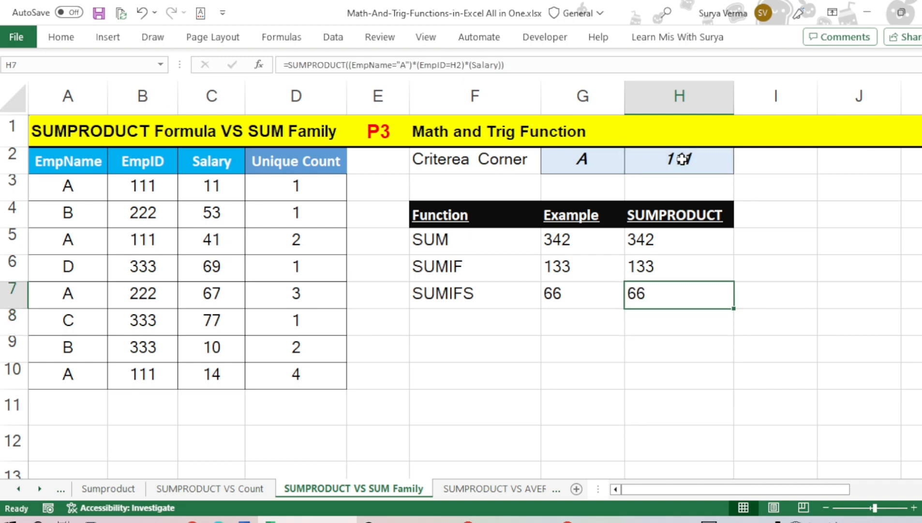
# - Review the SUMPRODUCT formulas in H7 and H5 of the comparison table
pyautogui.press('F2')
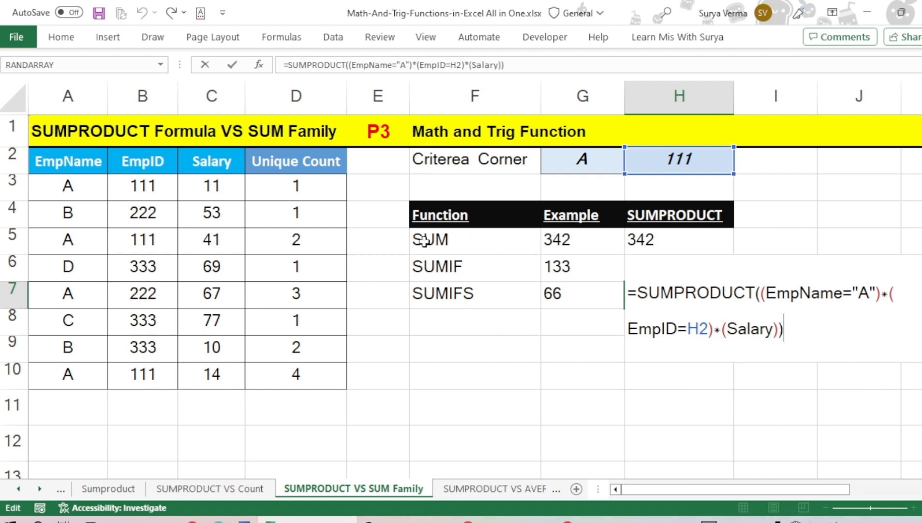
pyautogui.press('Return')
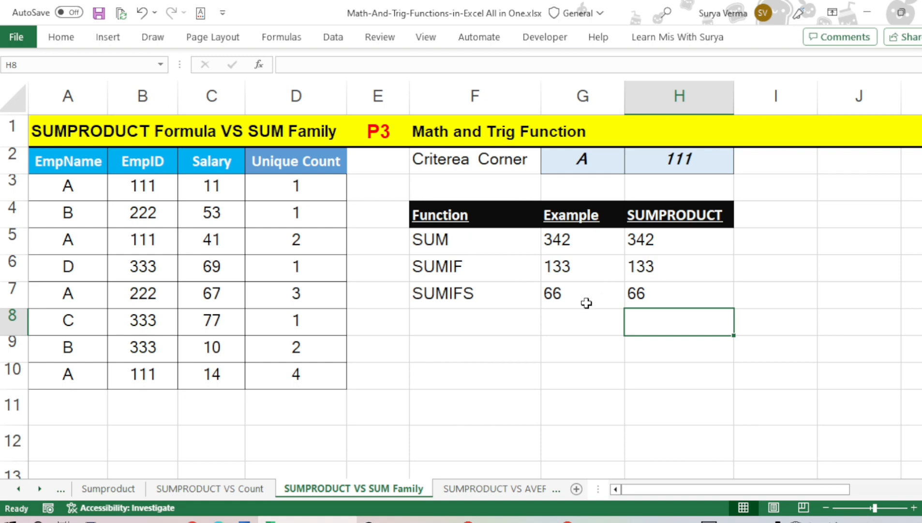
pyautogui.click(657, 293)
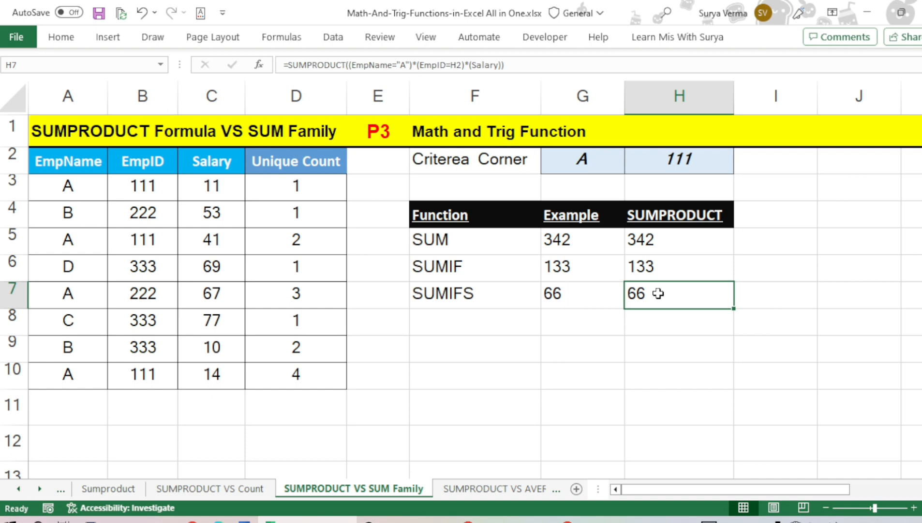
pyautogui.click(514, 489)
pyautogui.click(657, 233)
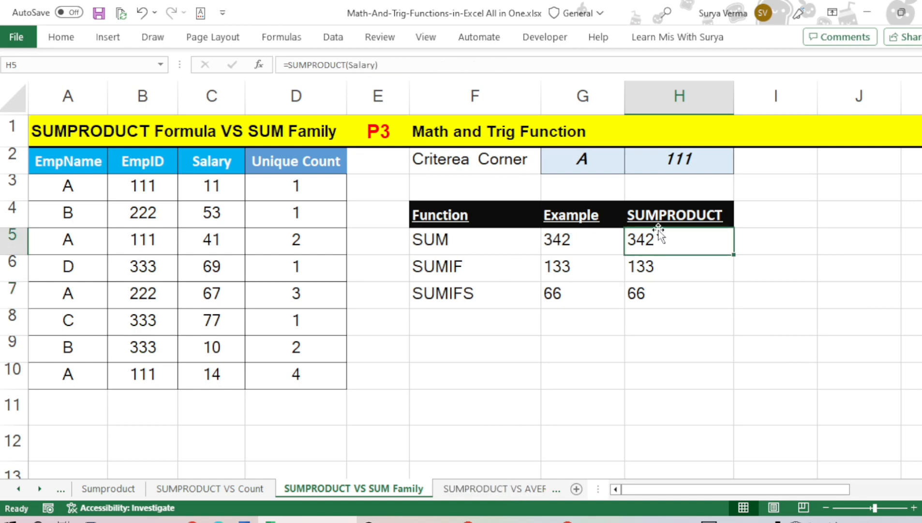